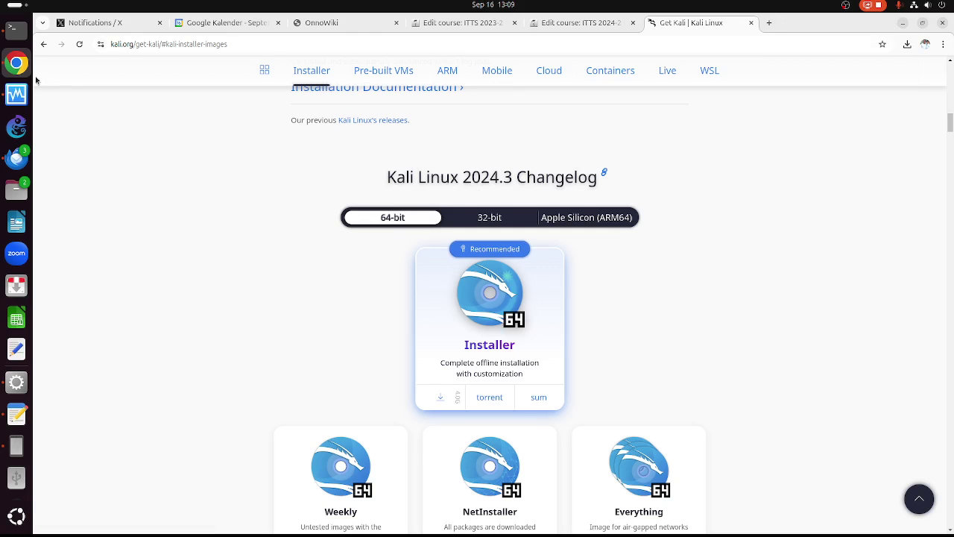
- Start a new virtual machine named KALI 2024.3 and browse for a different ISO image
left_click(26, 101)
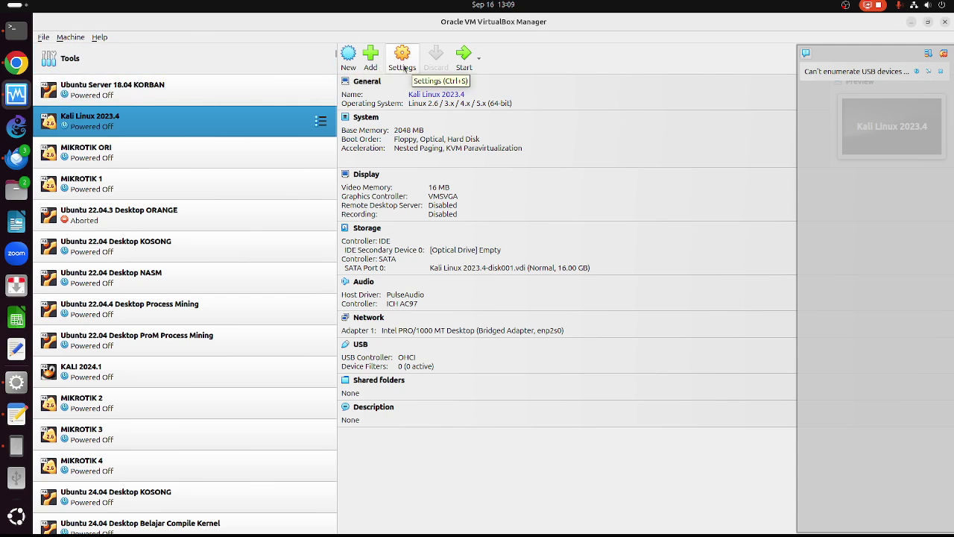
left_click(349, 56)
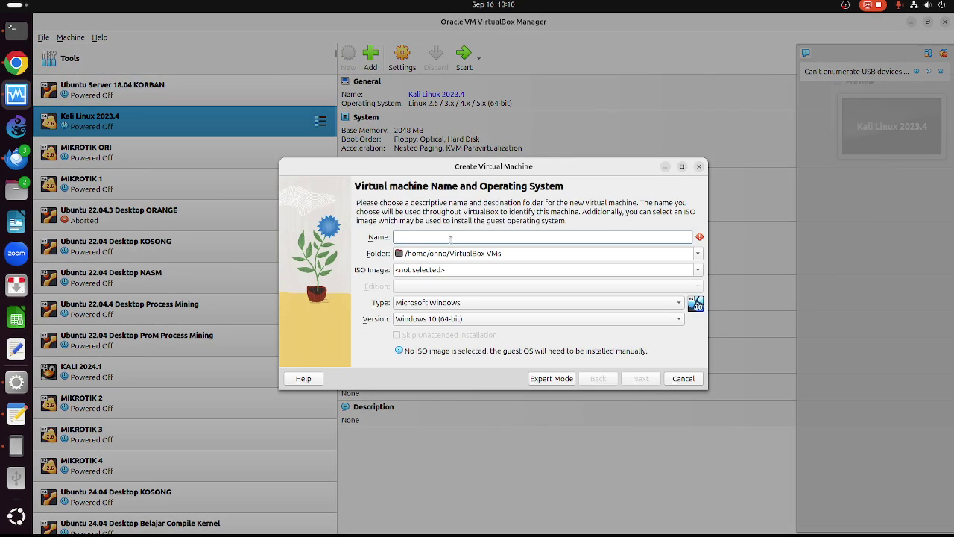
type("KALI 202")
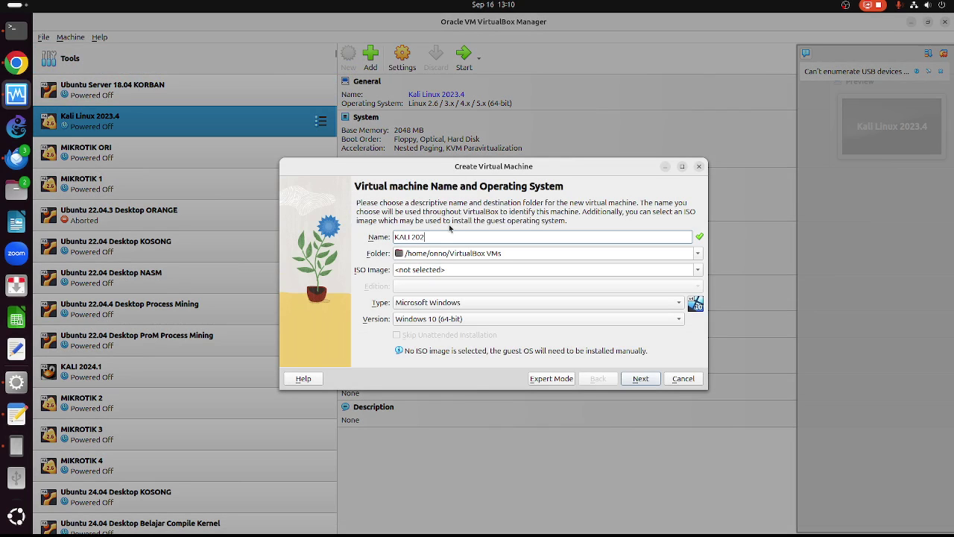
type("4.3")
left_click(698, 273)
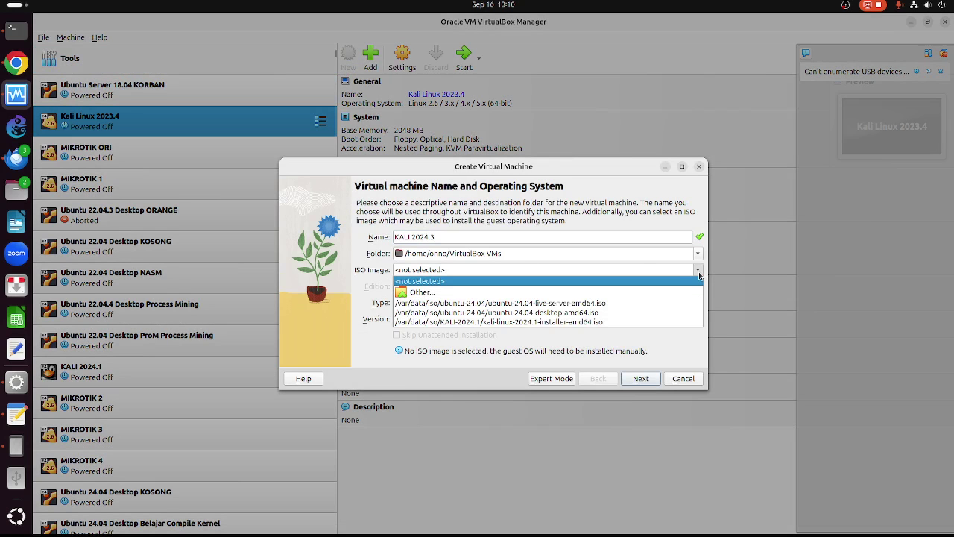
left_click(616, 293)
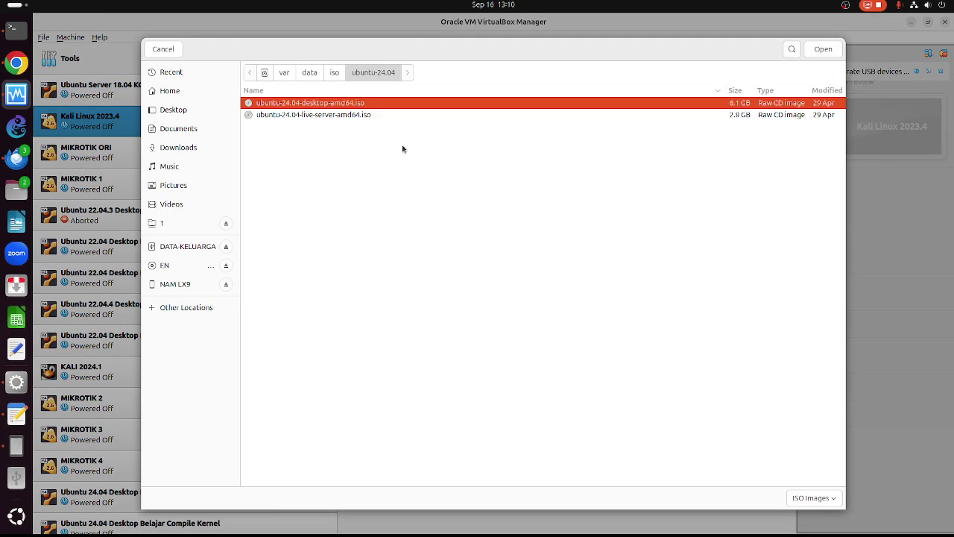
- Attach kali-linux-2024.3-installer-amd64.iso from Home > TORRENT as the ISO image
left_click(188, 150)
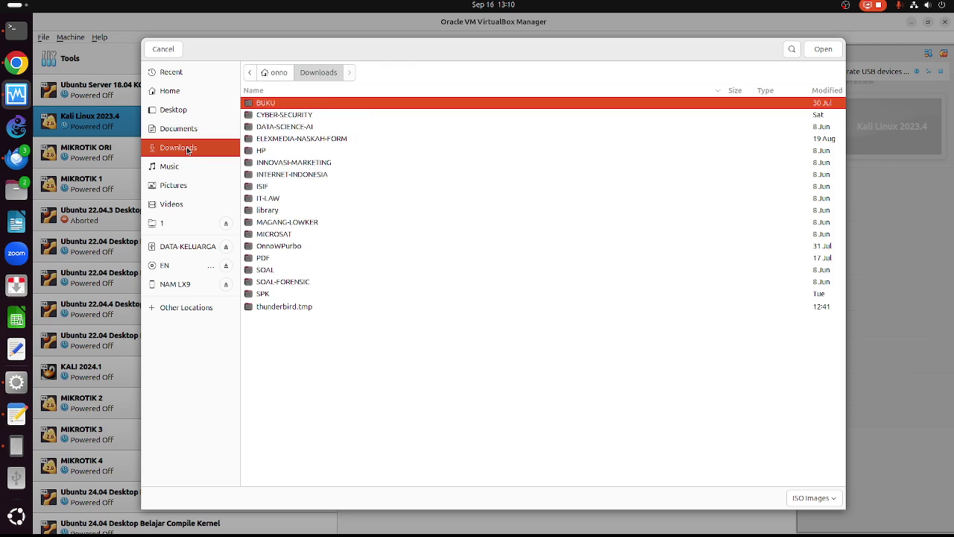
left_click(183, 94)
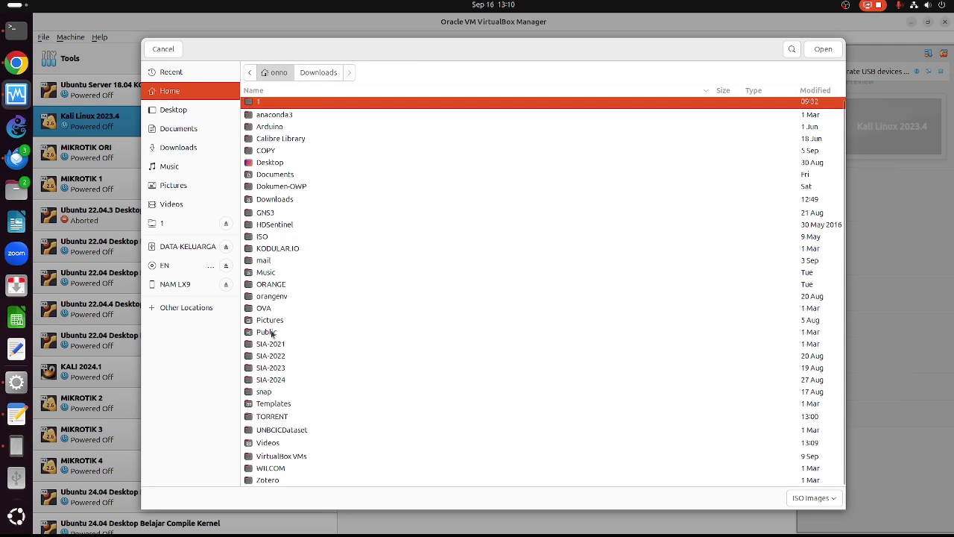
double_click(275, 417)
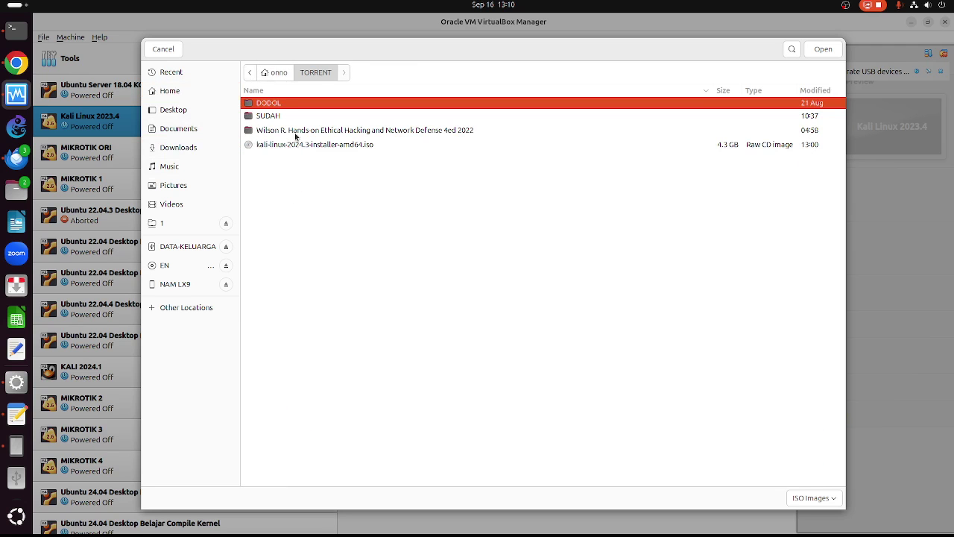
left_click(299, 145)
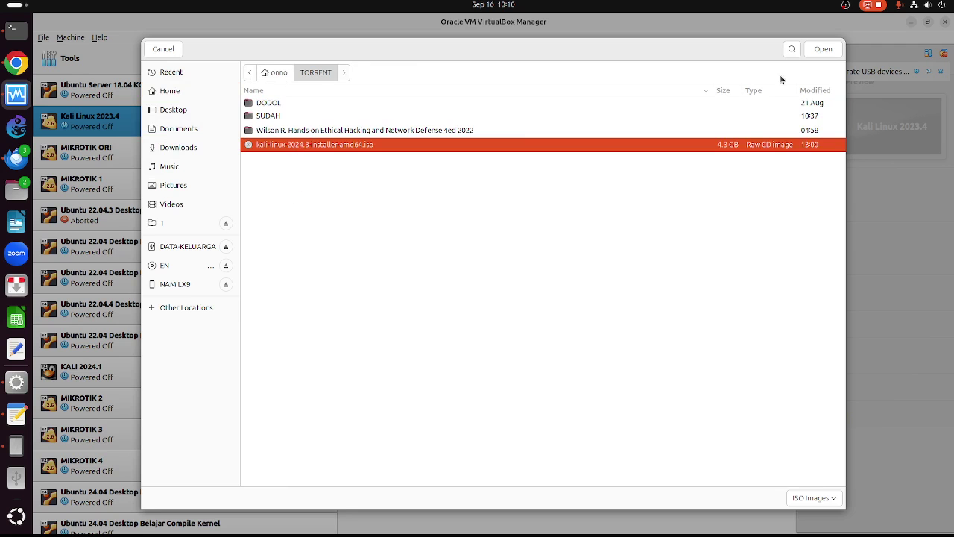
left_click(823, 50)
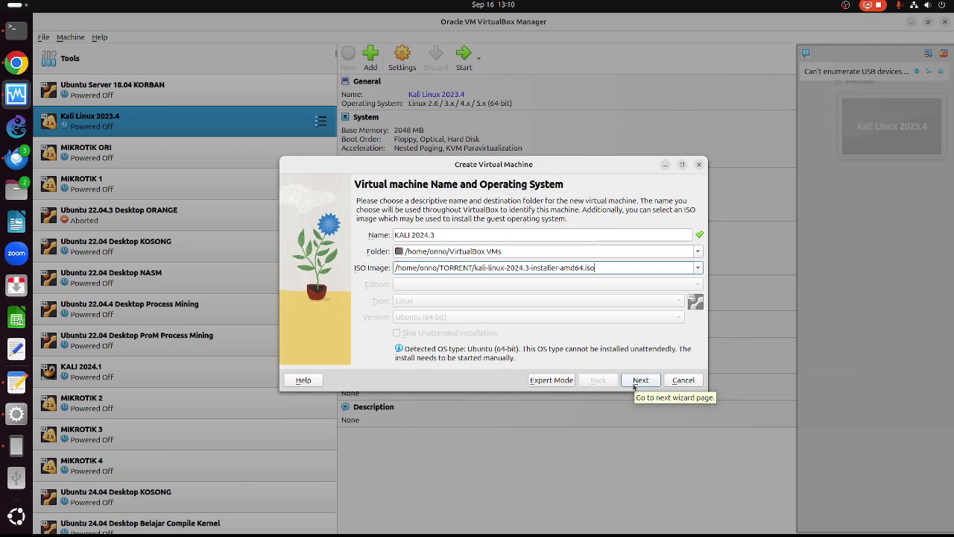
- Give the machine 2 processors and 5216 MB base memory
left_click(633, 381)
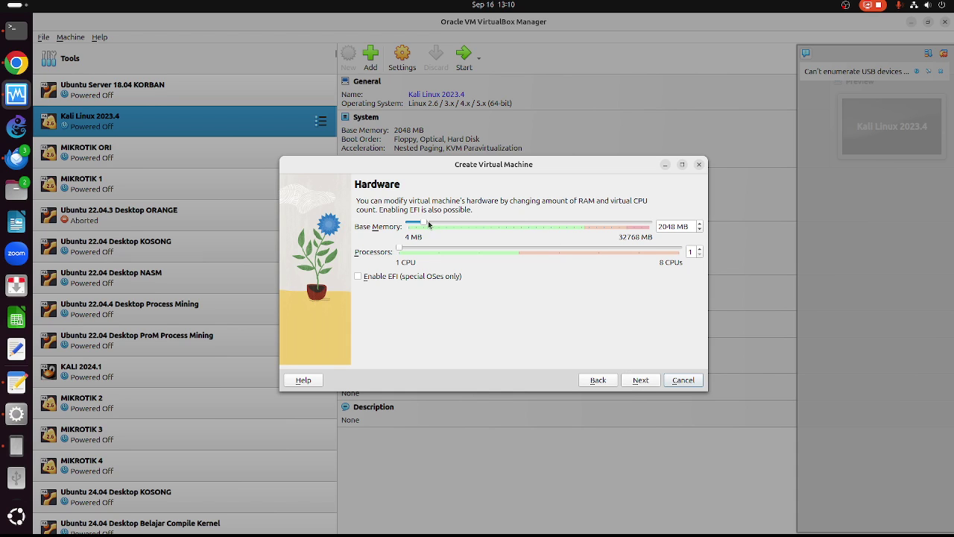
left_click(404, 252)
left_click_drag(403, 251, 438, 249)
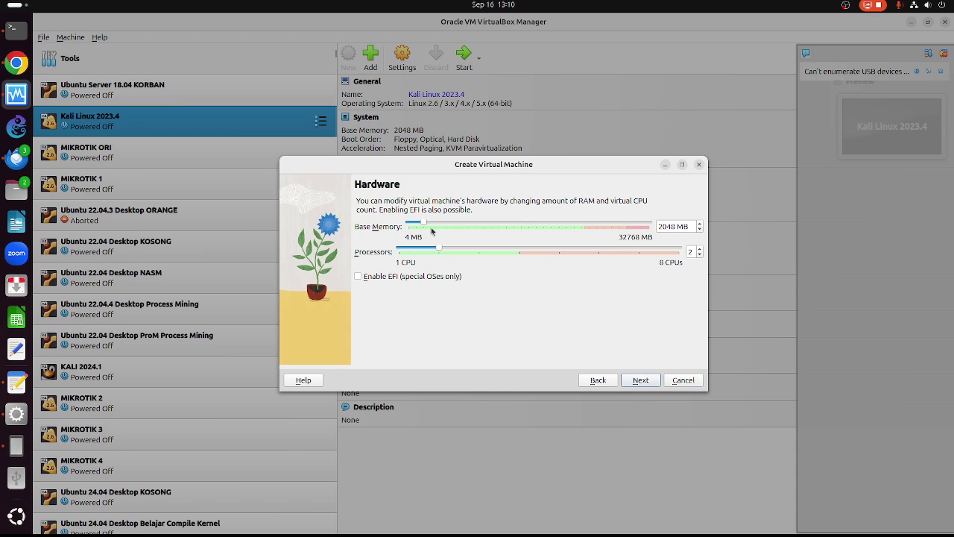
left_click_drag(419, 224, 446, 225)
- Enlarge the virtual disk to 107.76 GB and review the summary
left_click(643, 380)
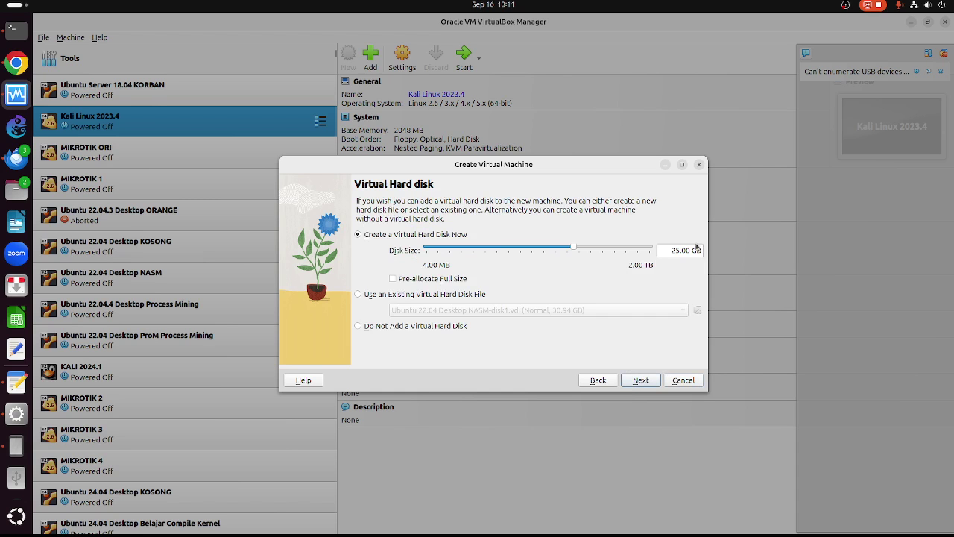
left_click_drag(573, 247, 598, 248)
left_click(660, 383)
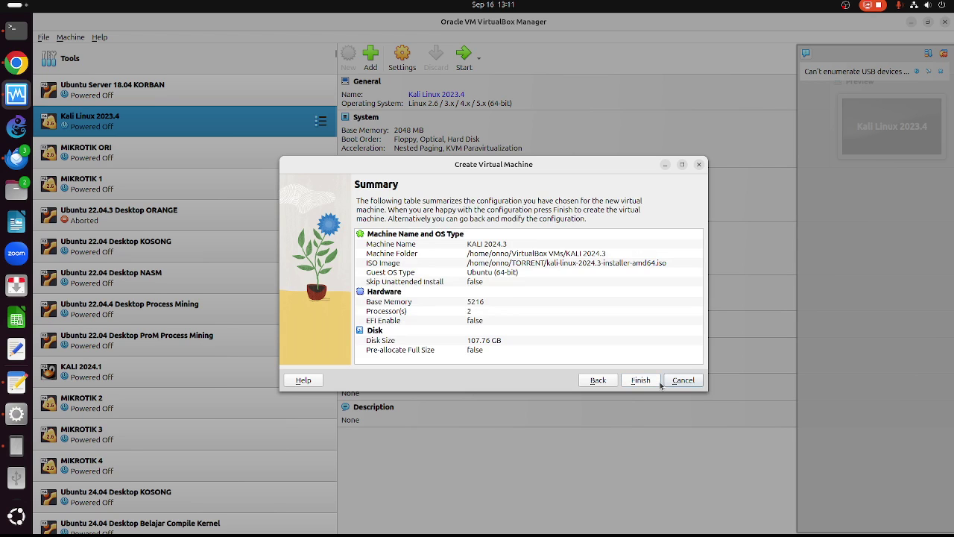
- Finish creating KALI 2024.3, start it with Normal Start, and maximize its window
left_click(638, 381)
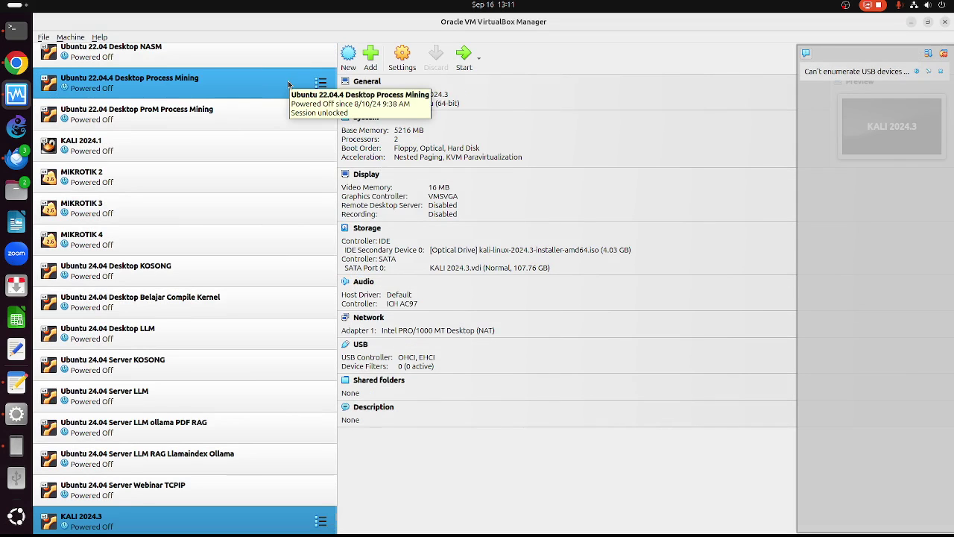
left_click(171, 524)
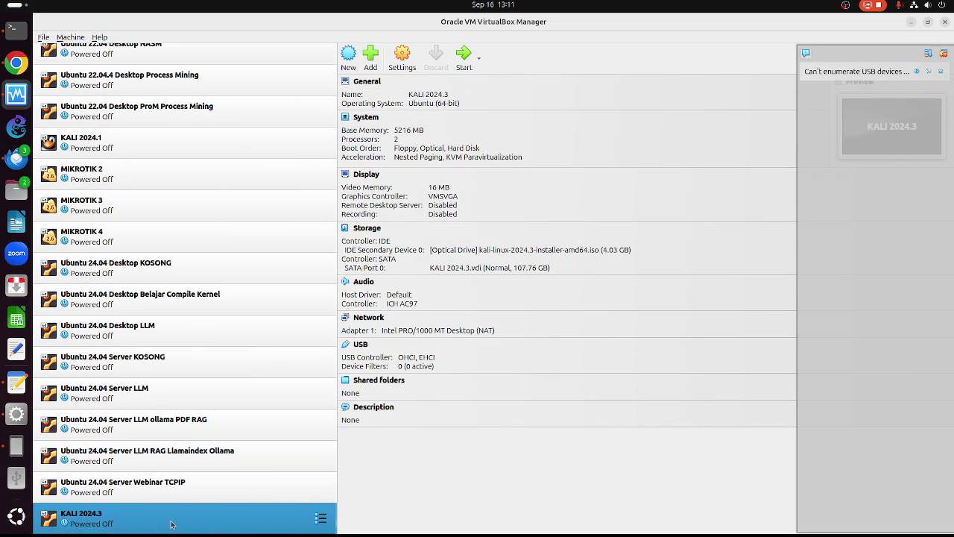
right_click(170, 524)
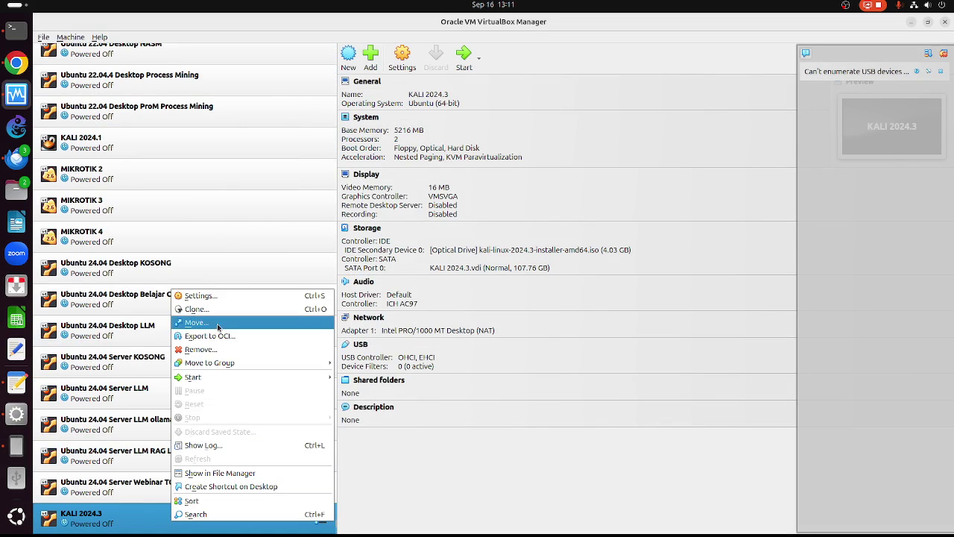
mouse_move(248, 378)
left_click(406, 380)
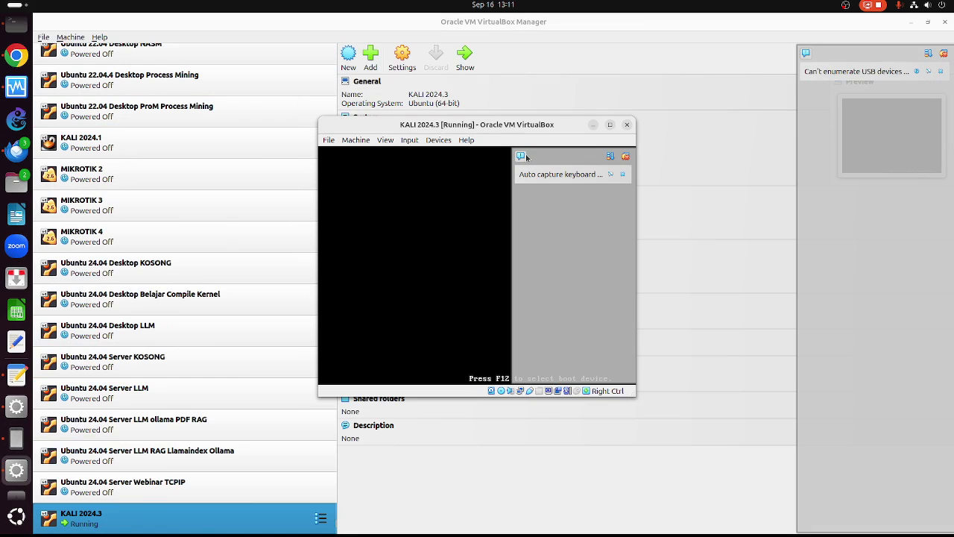
left_click(610, 124)
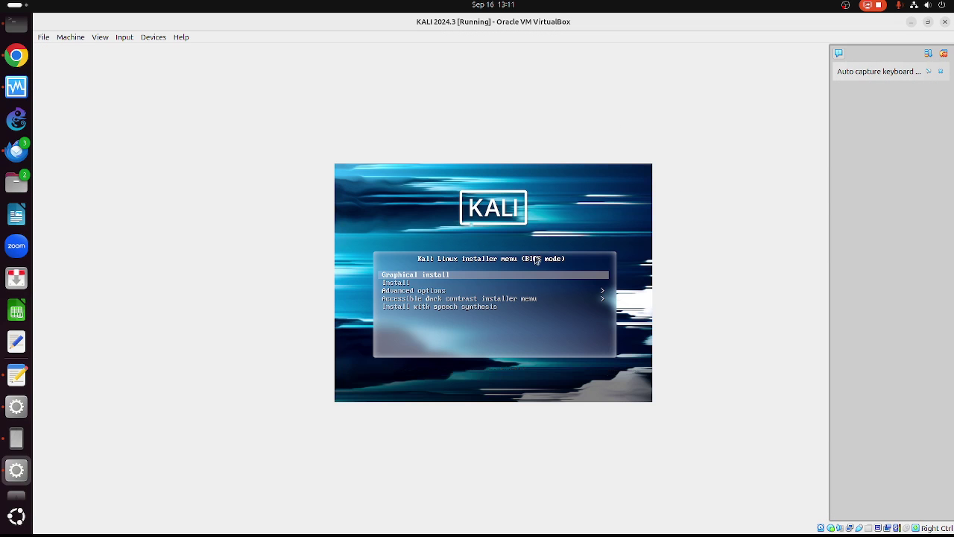
- Launch the Graphical install in English and choose Asia as the location region
key("Return")
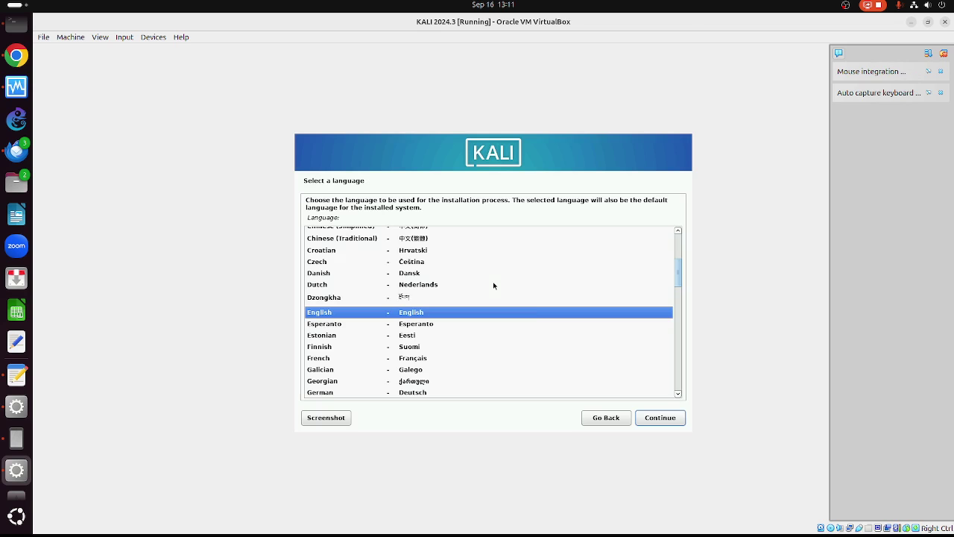
left_click(674, 422)
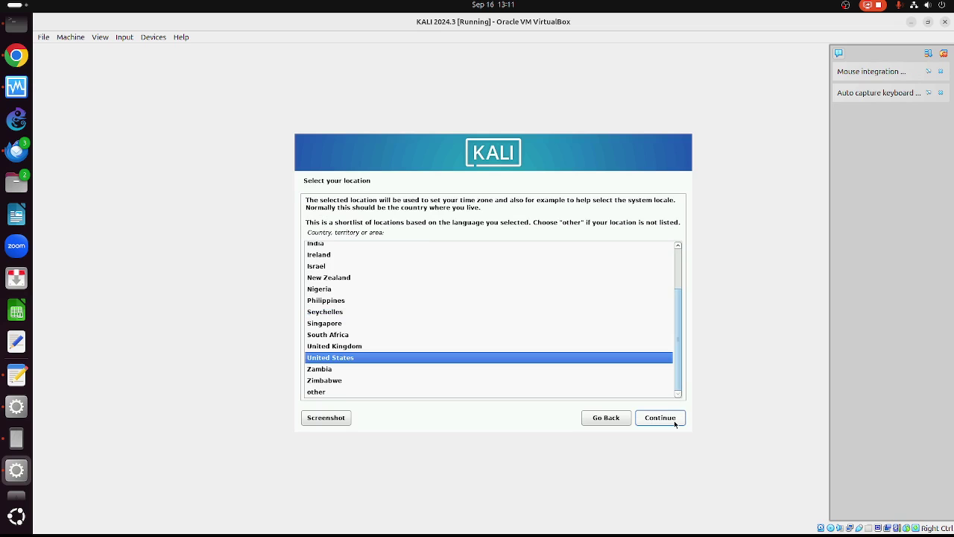
left_click(336, 392)
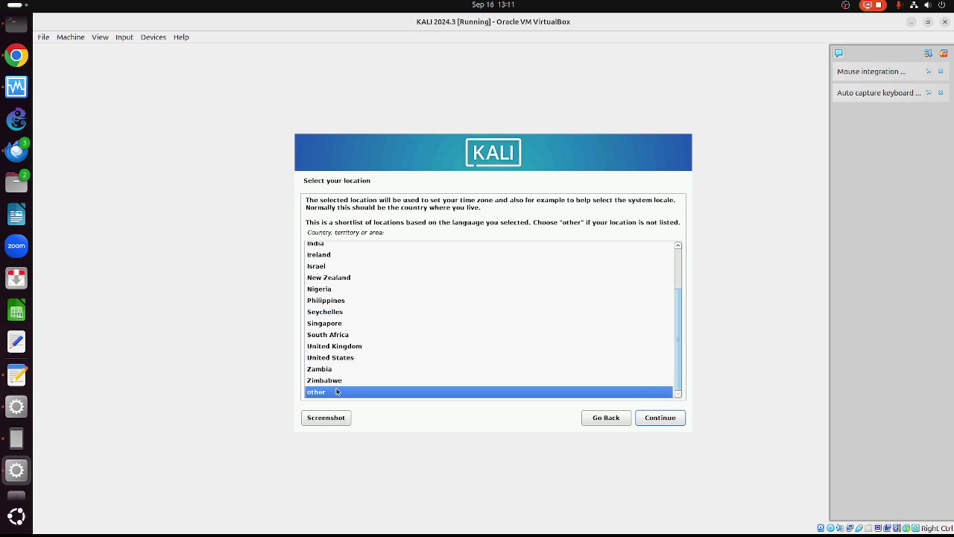
left_click(648, 417)
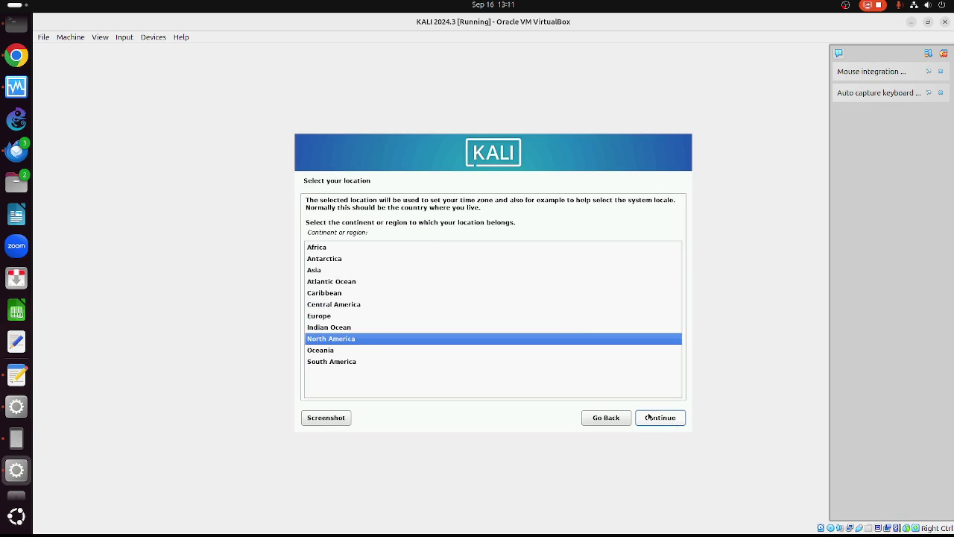
left_click(318, 269)
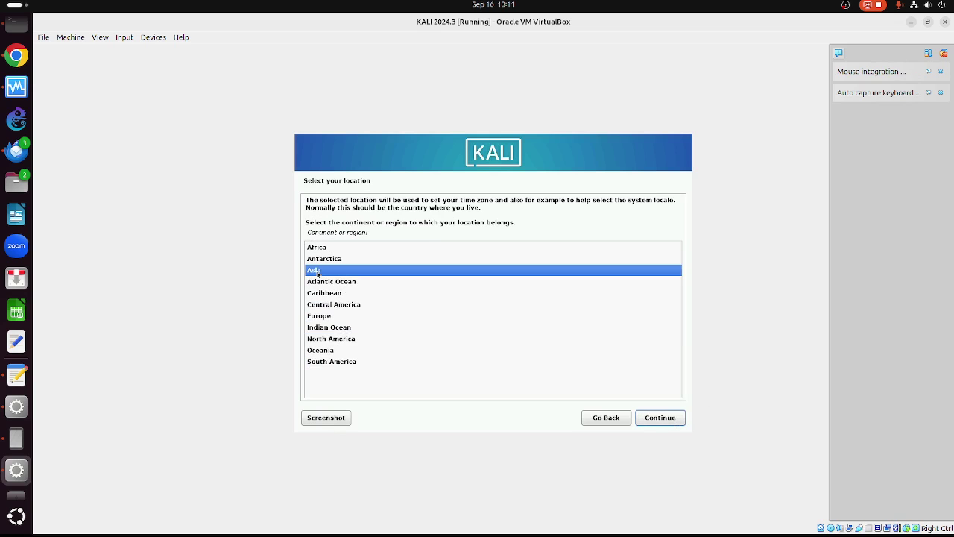
left_click(657, 418)
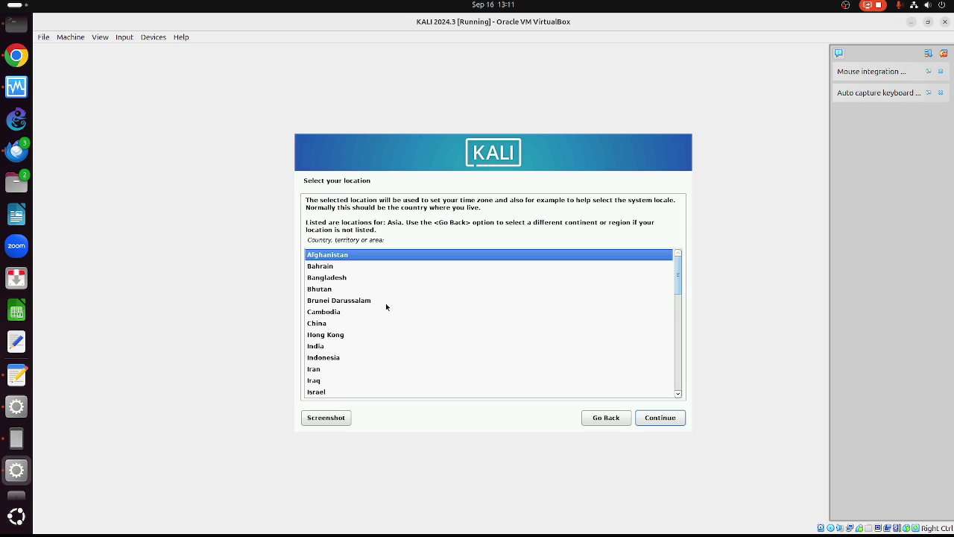
- Pick Indonesia, keep the United States locale and the American English keymap
scroll(383, 310, "down", 2)
left_click(350, 313)
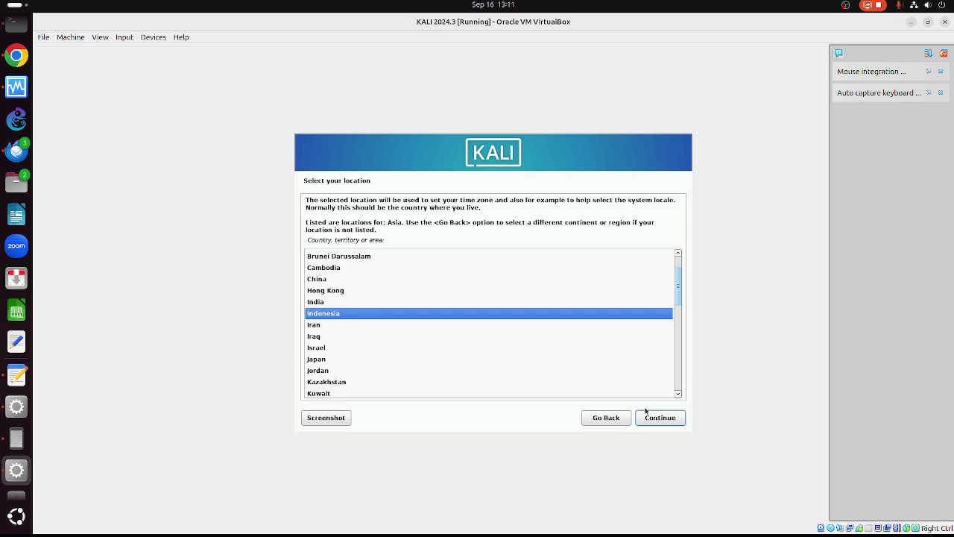
left_click(678, 421)
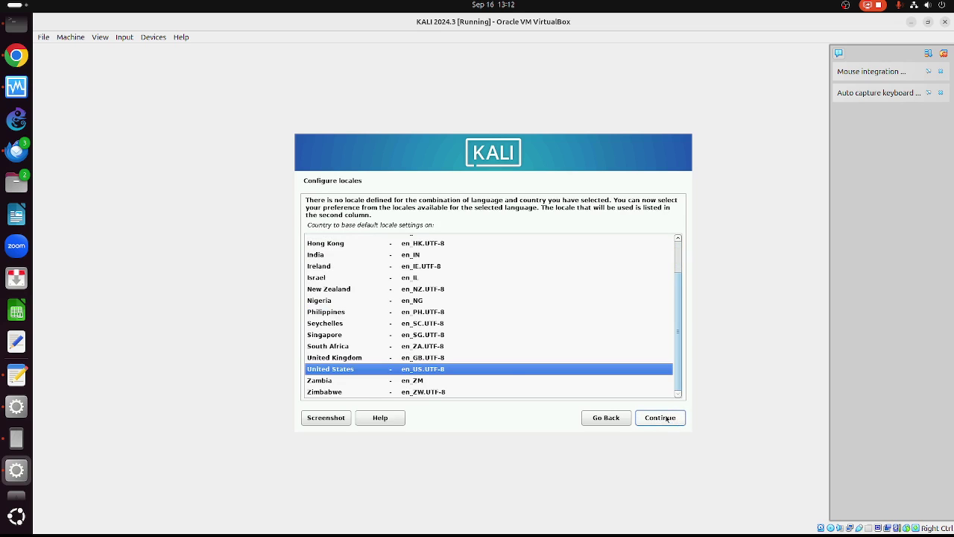
left_click(661, 417)
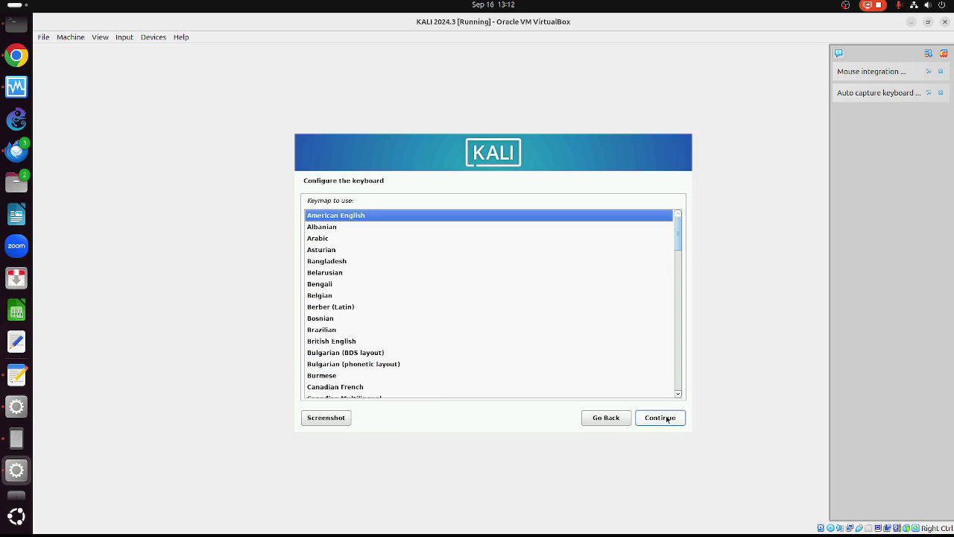
left_click(660, 417)
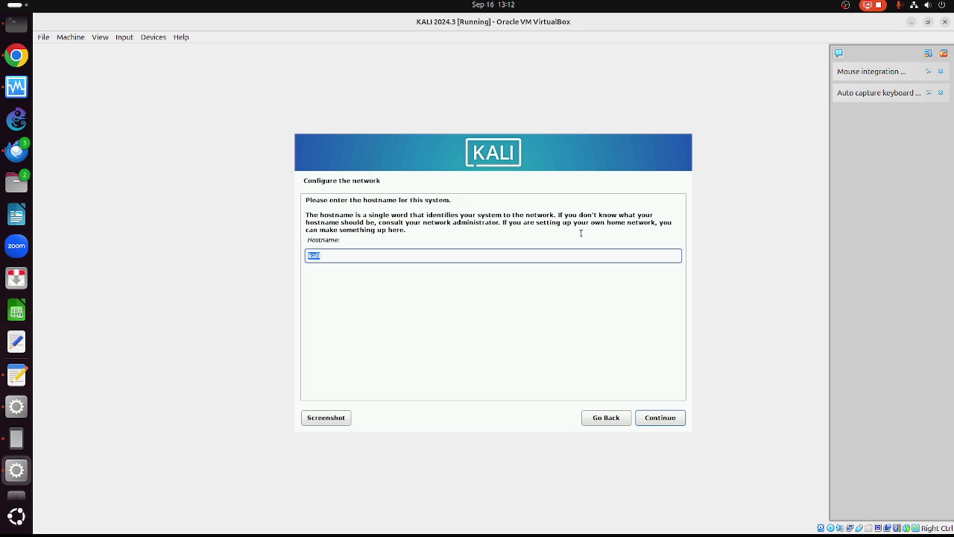
- Keep hostname kali, leave the domain blank, enter the full name, keep username kali
left_click(661, 419)
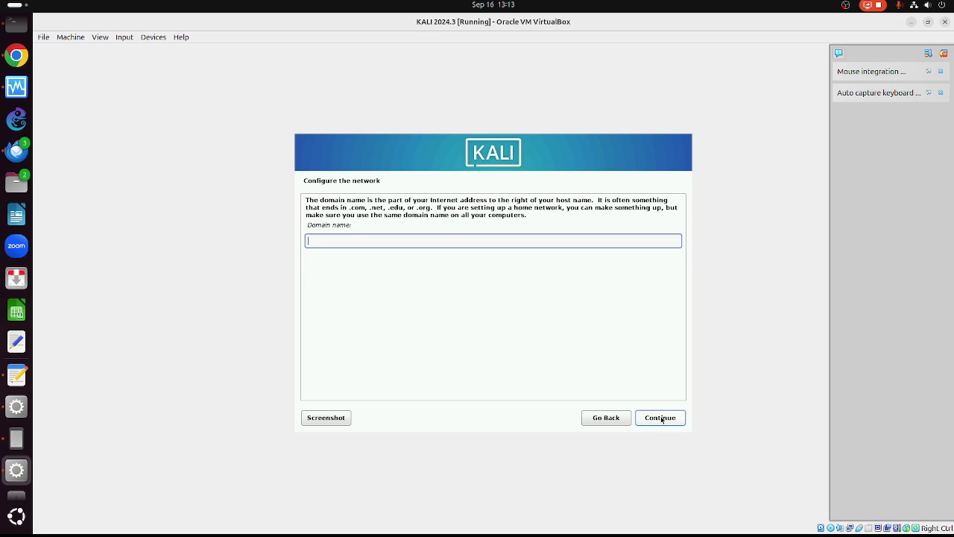
left_click(652, 420)
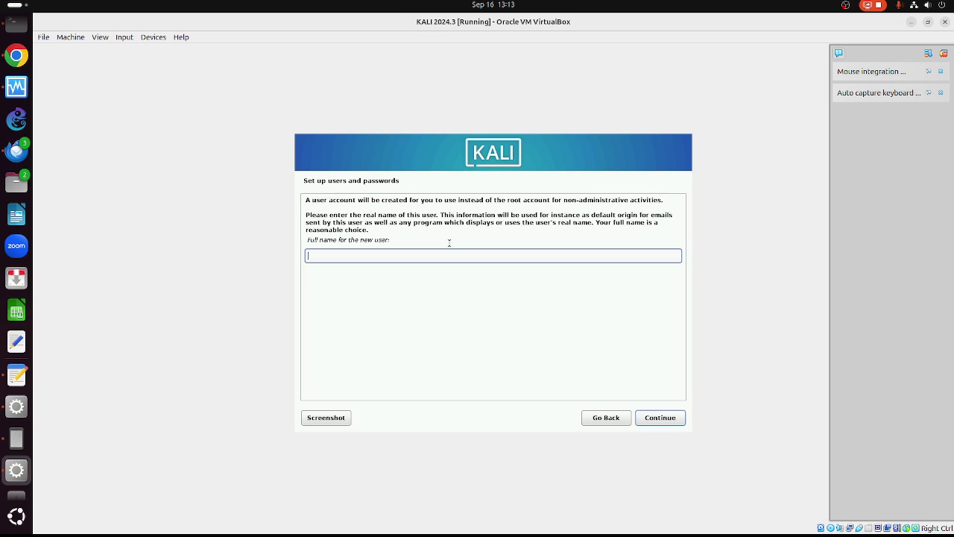
type("kali")
left_click(651, 419)
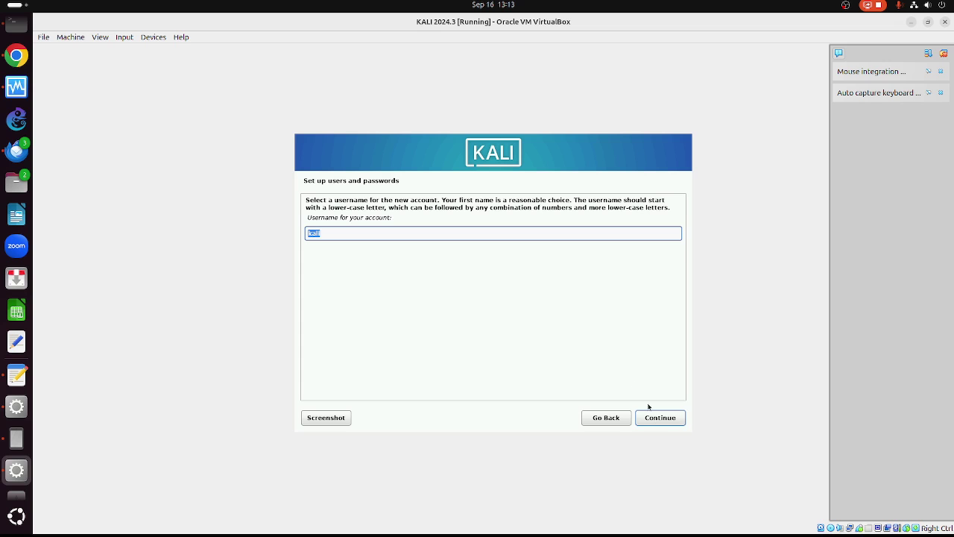
left_click(656, 420)
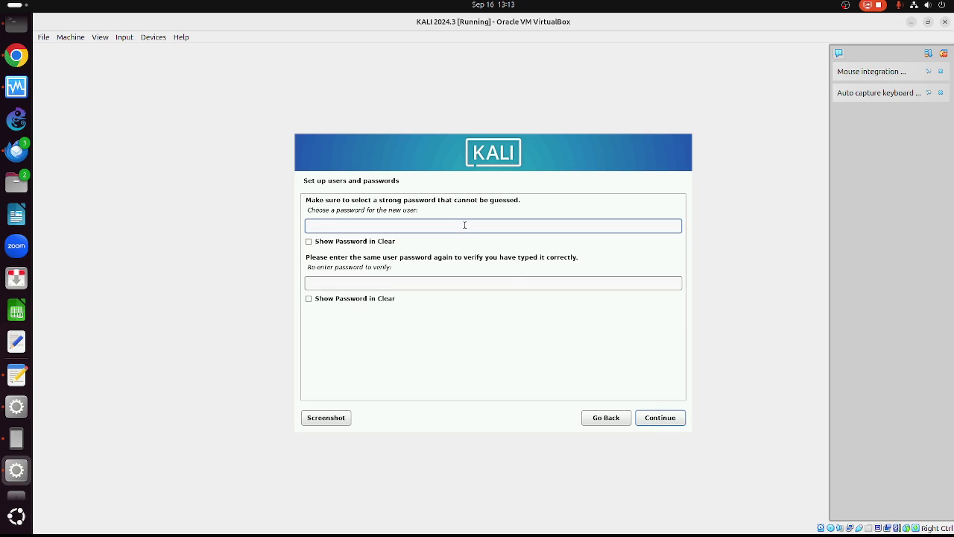
- Enter and re-enter the user password, show both in clear text, and confirm
type("kali")
key("Tab")
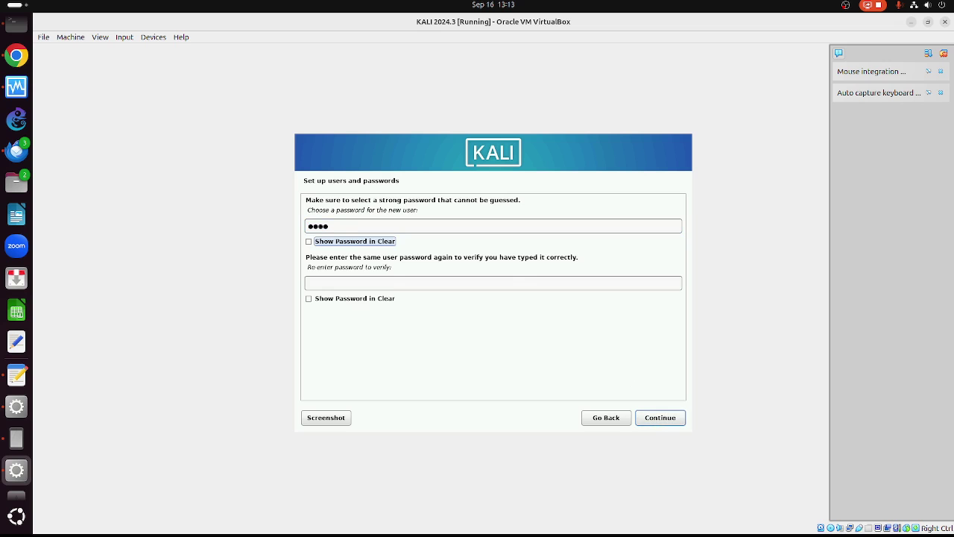
key("Tab")
type("kali")
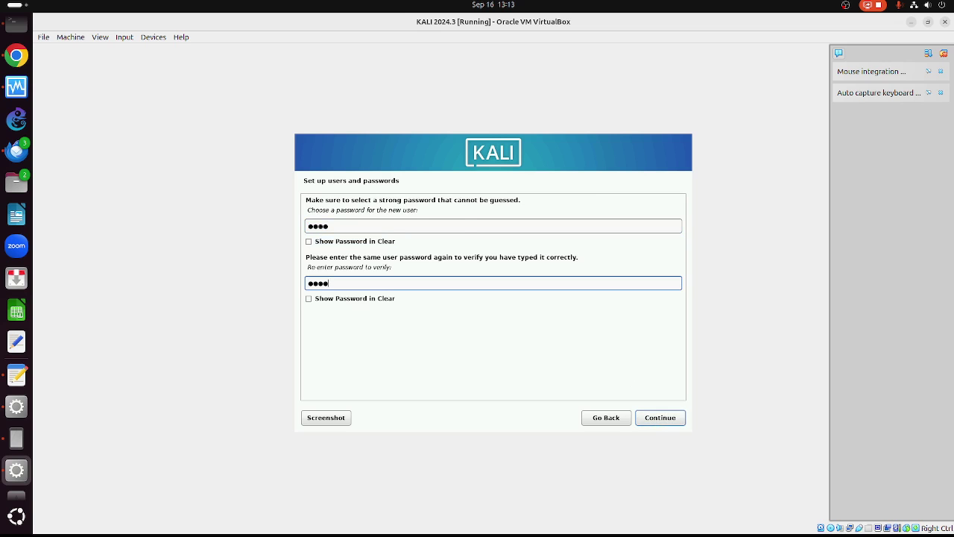
left_click(309, 242)
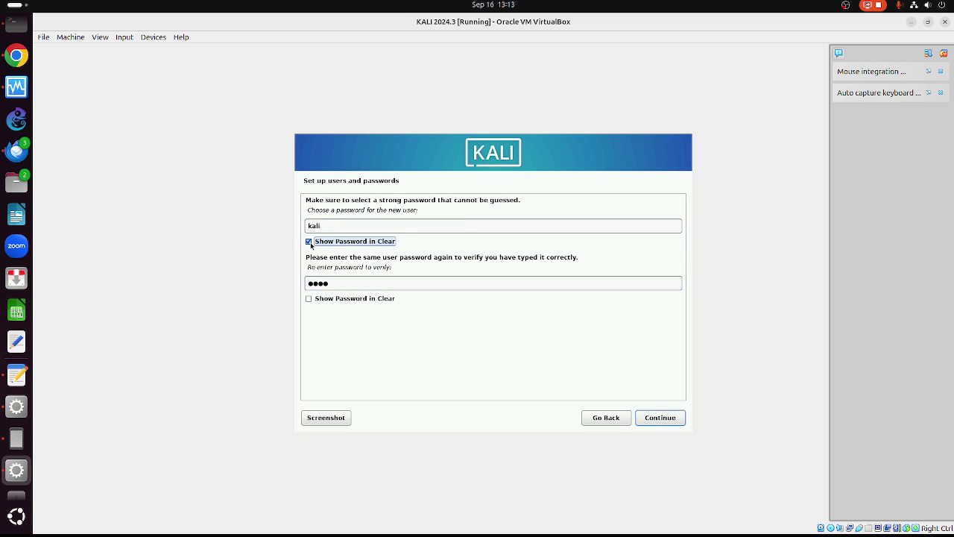
left_click(308, 298)
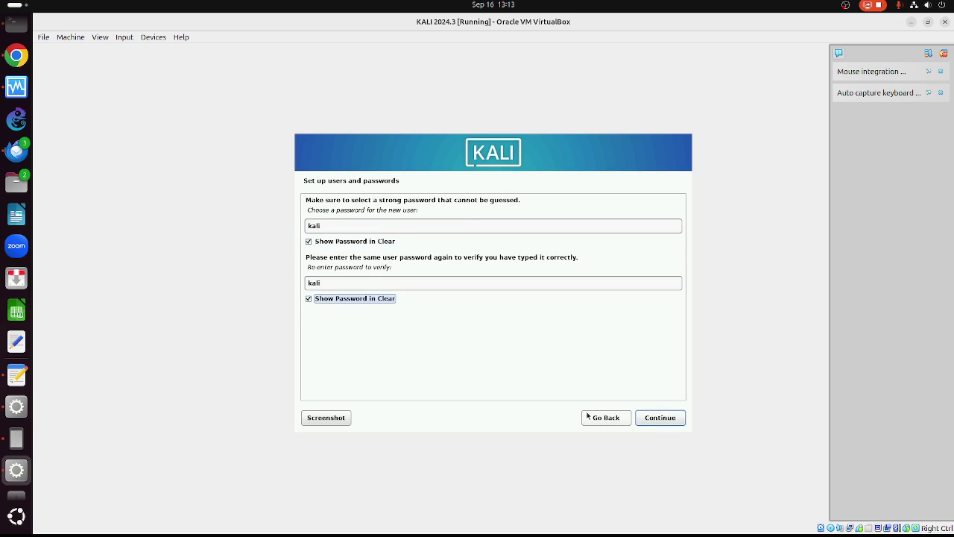
left_click(654, 417)
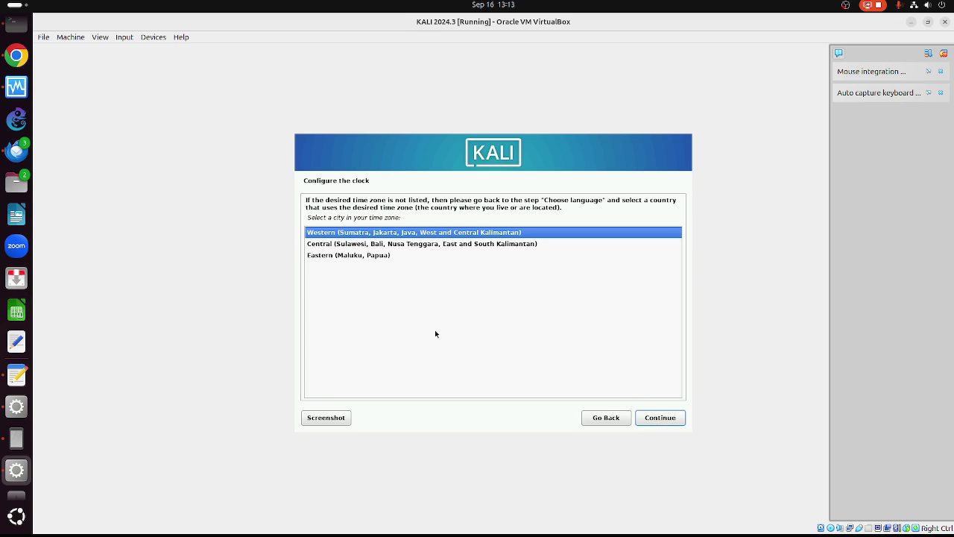
- Keep the Western (Sumatra, Jakarta, Java…) time zone and continue
left_click(656, 419)
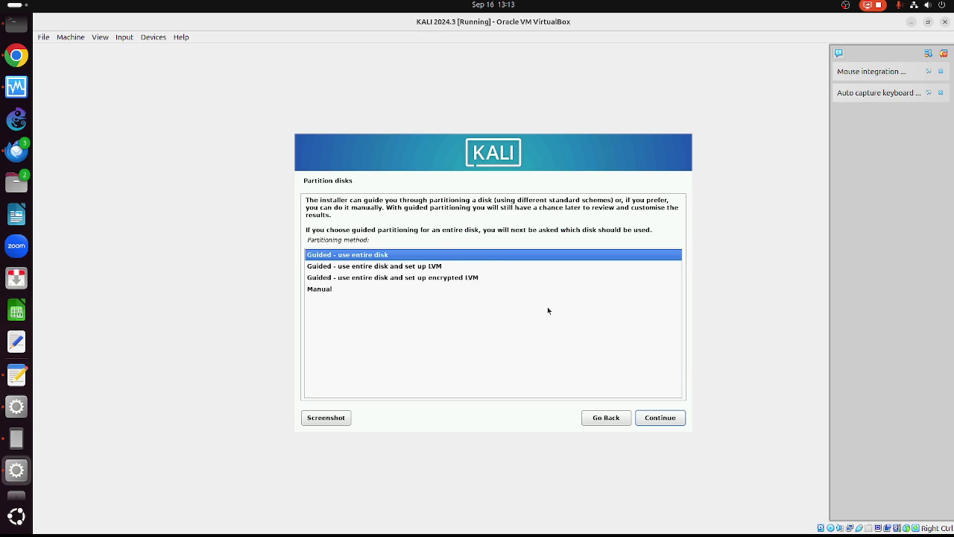
- Guided-partition the entire sda VBOX HARDDISK with all files in one partition and approve writing changes
left_click(661, 417)
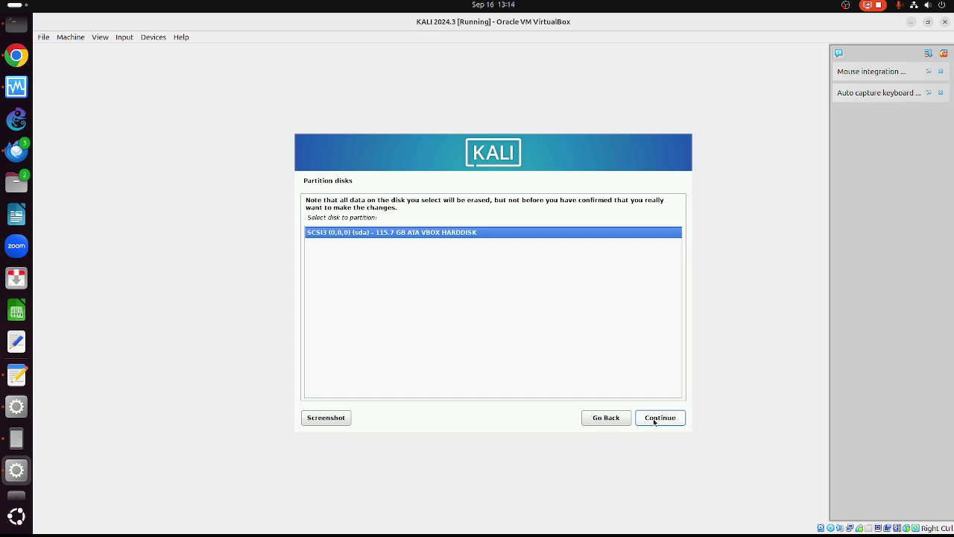
left_click(654, 420)
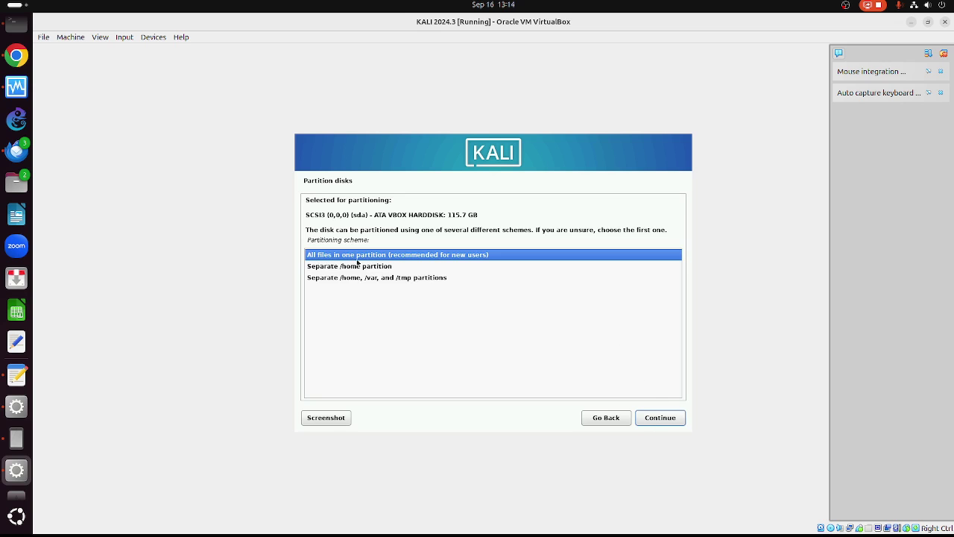
left_click(654, 418)
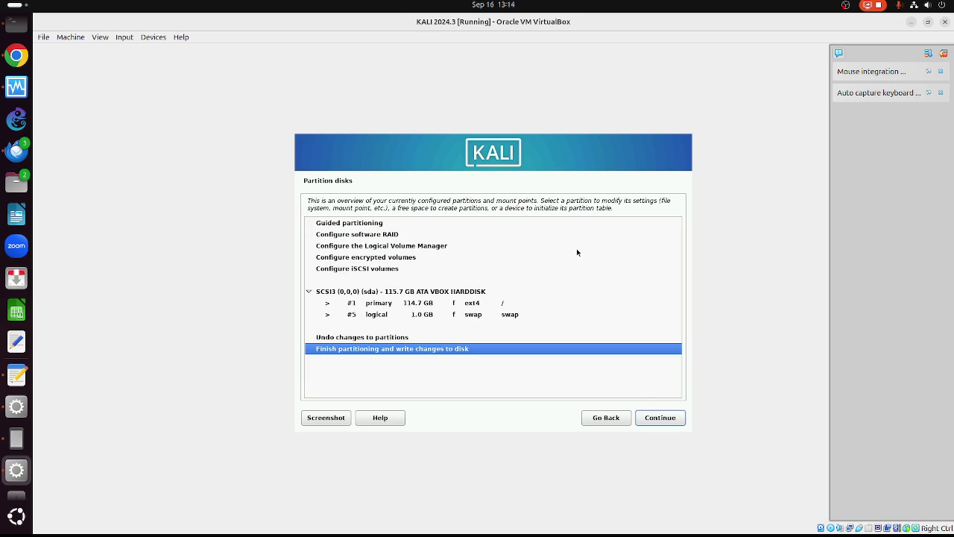
left_click(655, 417)
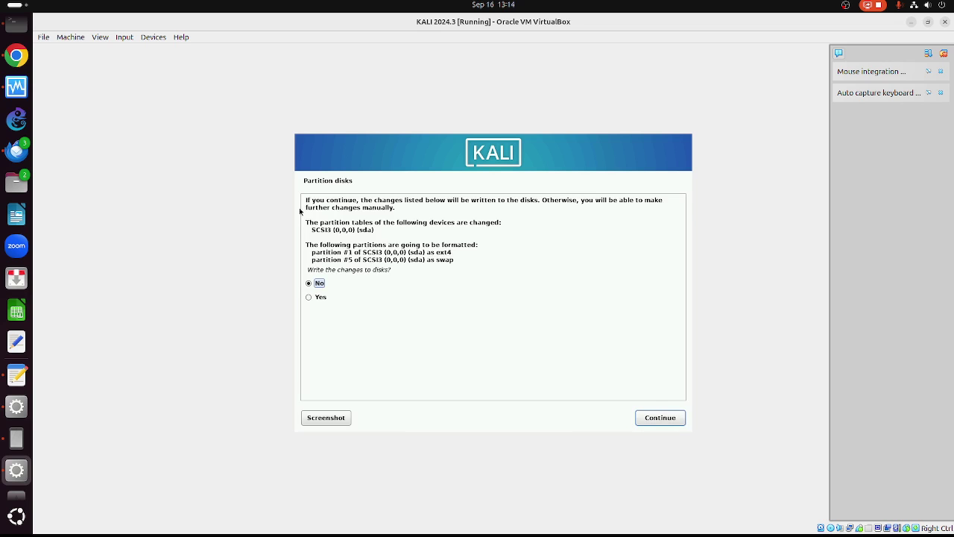
left_click(319, 297)
left_click(652, 422)
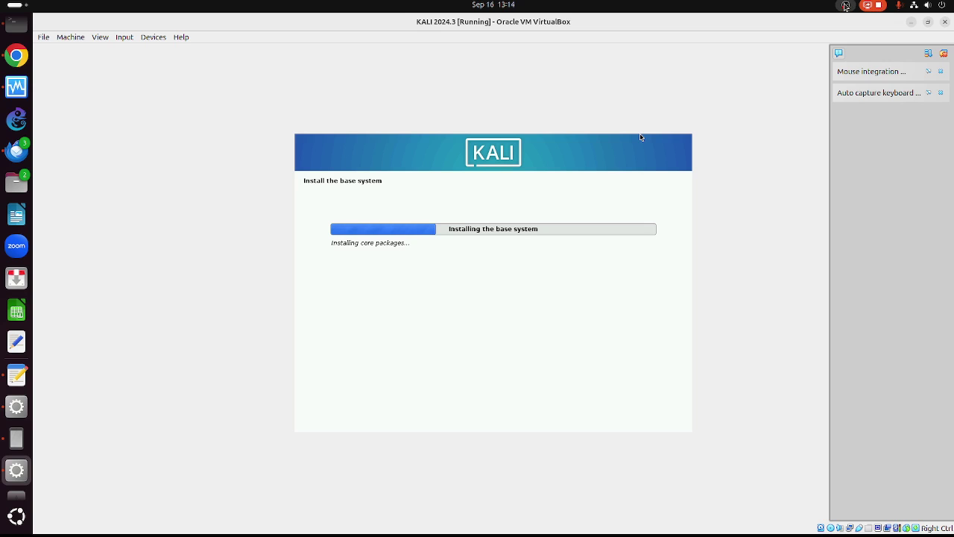
- Let the base system installation run, clicking at the top of the VirtualBox window
left_click(845, 6)
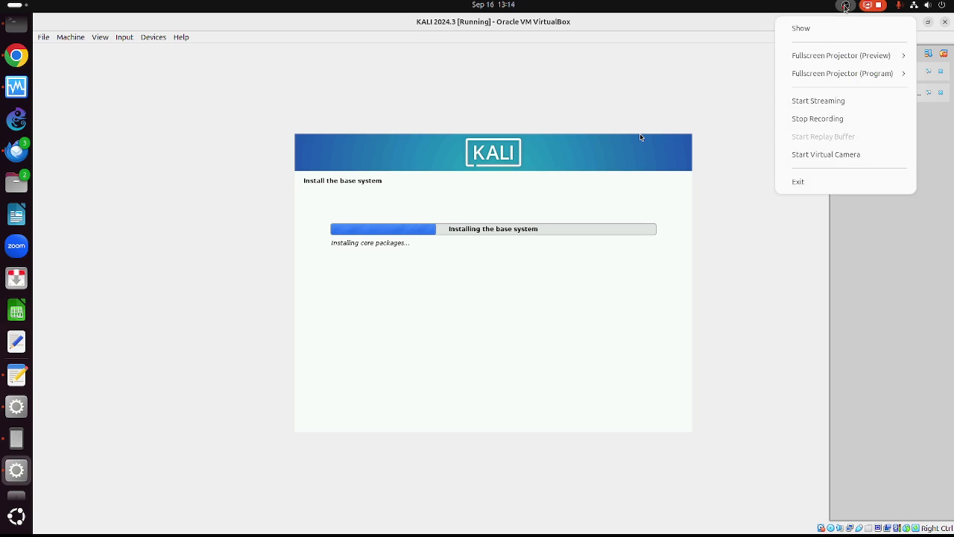
left_click(745, 88)
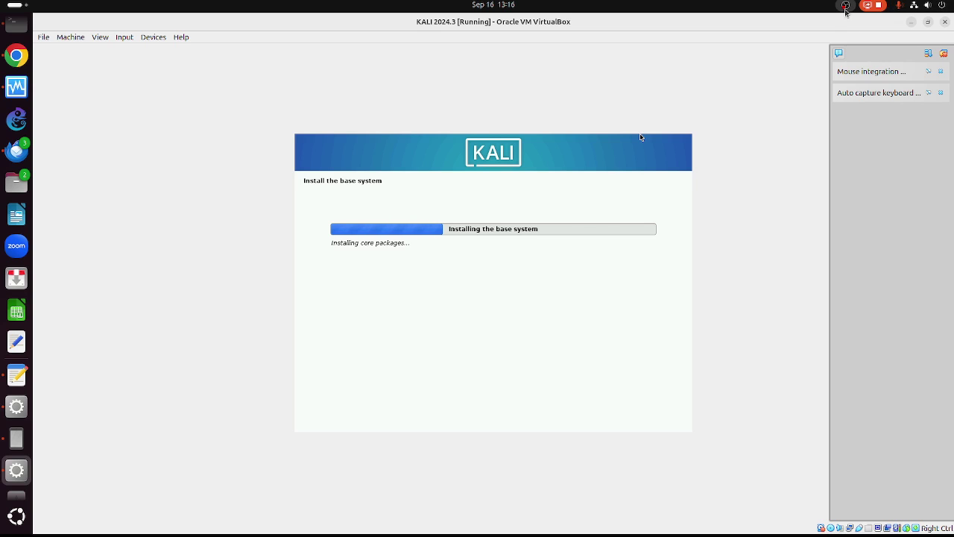
left_click(846, 8)
left_click(846, 8)
left_click(845, 7)
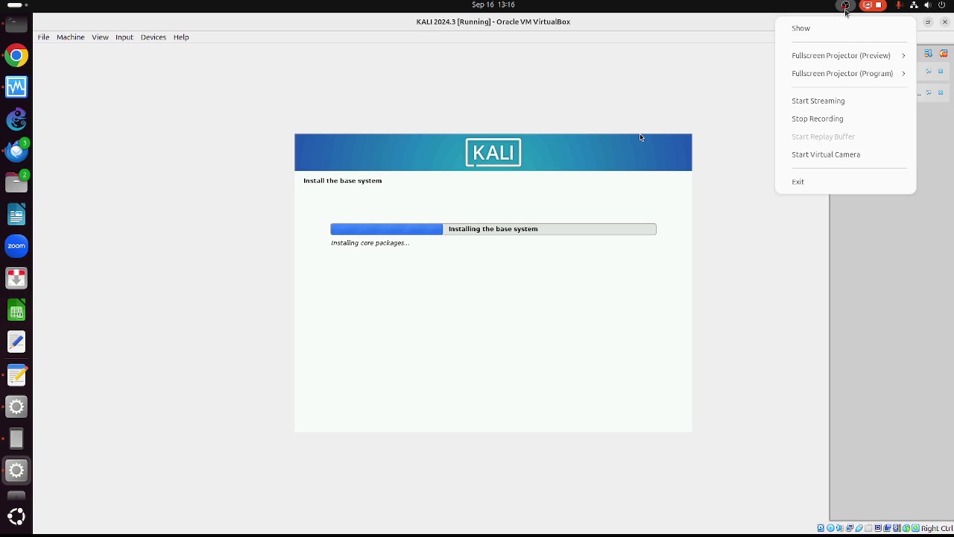